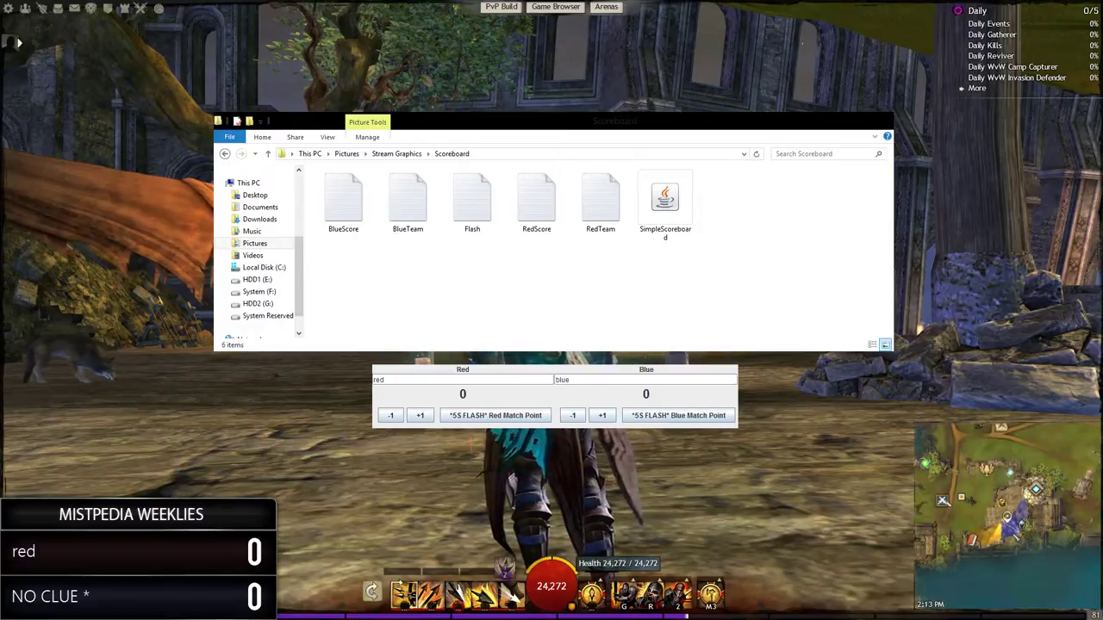
# Replace the junk text in the Blue name field with 'blue' and close the Scoreboard folder window.
pyautogui.write('ashdjbajhsbhajhbs')
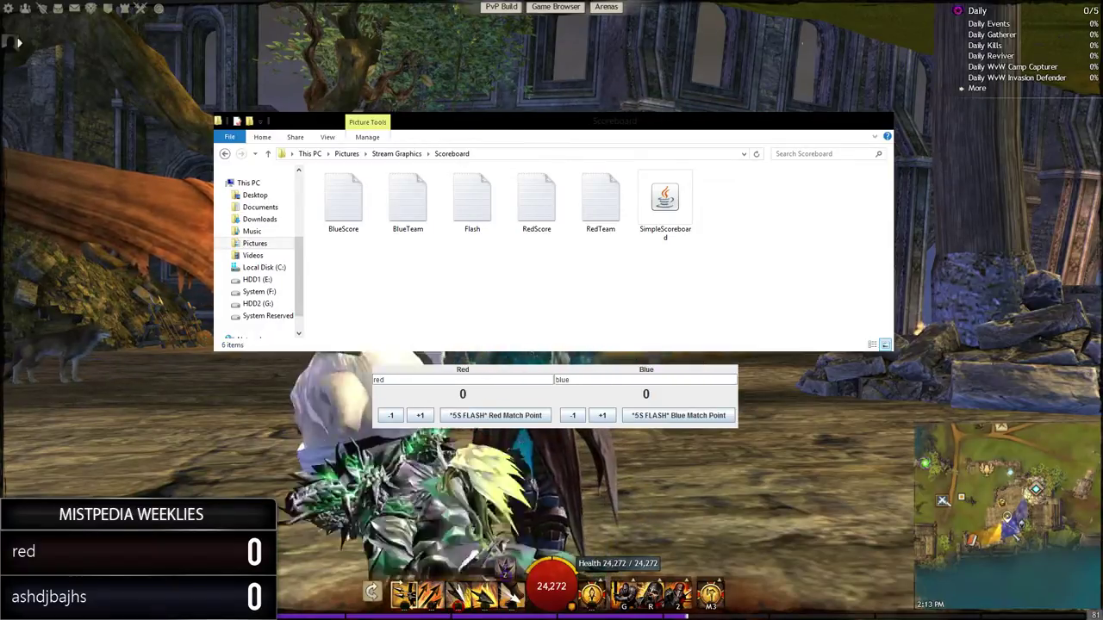
pyautogui.press('BackSpace')
pyautogui.press('BackSpace')
pyautogui.press('BackSpace')
pyautogui.press('BackSpace')
pyautogui.press('BackSpace')
pyautogui.press('BackSpace')
pyautogui.press('BackSpace')
pyautogui.press('BackSpace')
pyautogui.press('BackSpace')
pyautogui.press('BackSpace')
pyautogui.press('BackSpace')
pyautogui.press('BackSpace')
pyautogui.press('BackSpace')
pyautogui.press('BackSpace')
pyautogui.press('BackSpace')
pyautogui.press('BackSpace')
pyautogui.press('BackSpace')
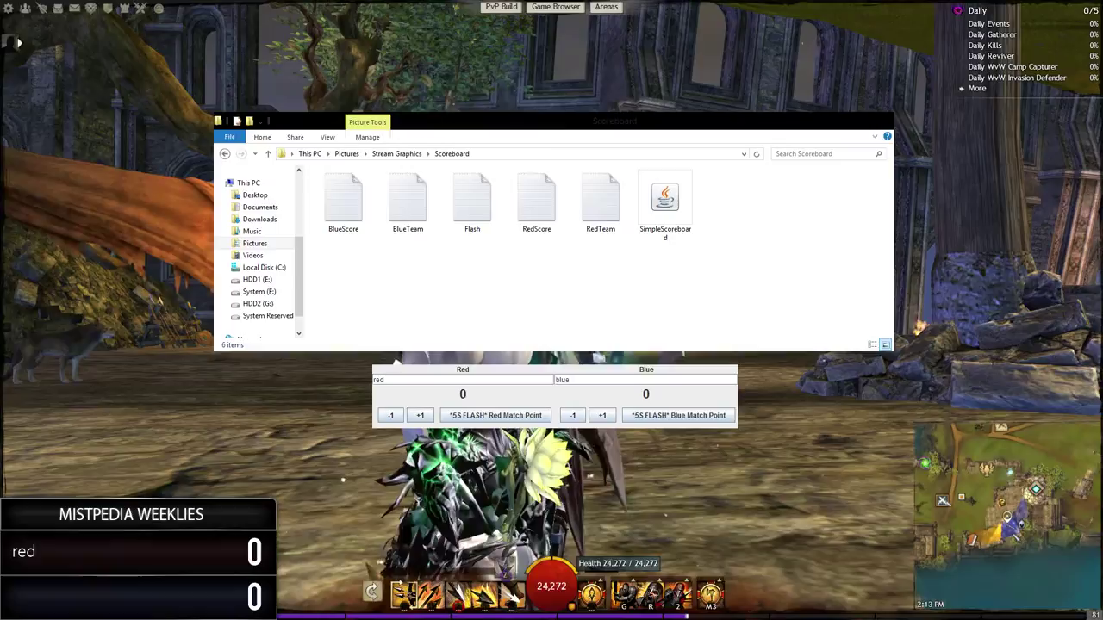
pyautogui.write('blue')
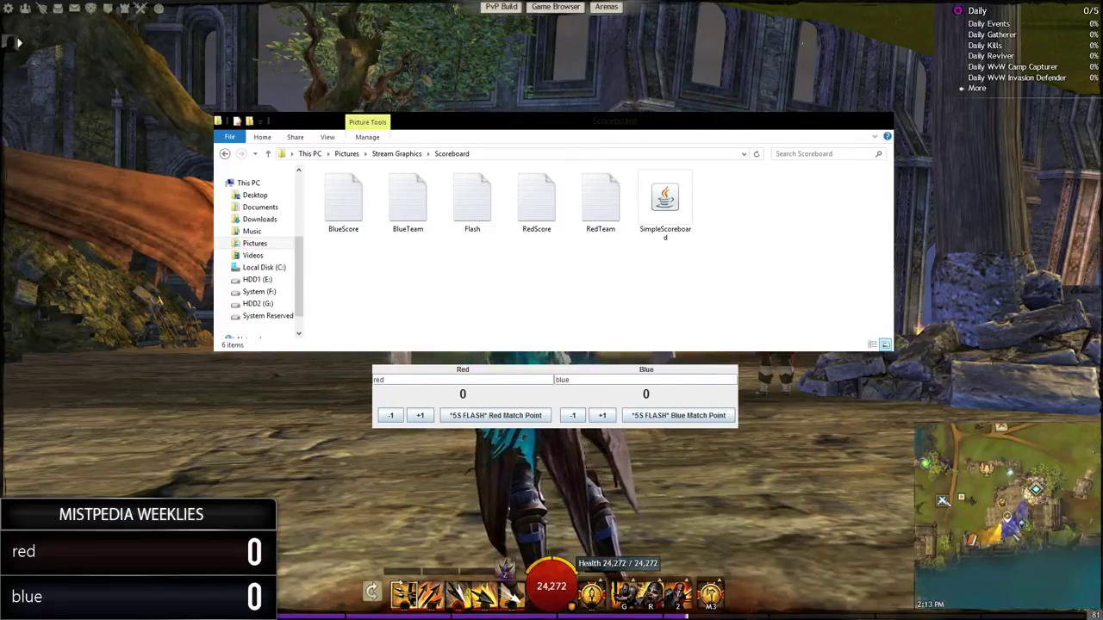
pyautogui.hotkey('alt', 'Tab')
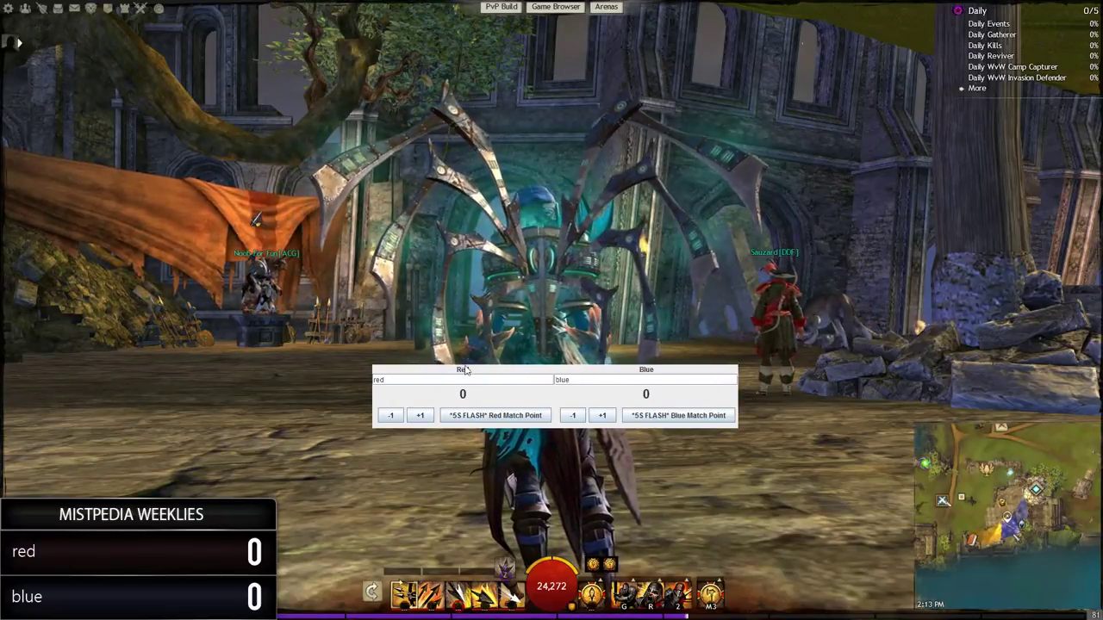
# Select the Red team name field to replace 'red' with 'Team MIST'.
pyautogui.click(478, 380)
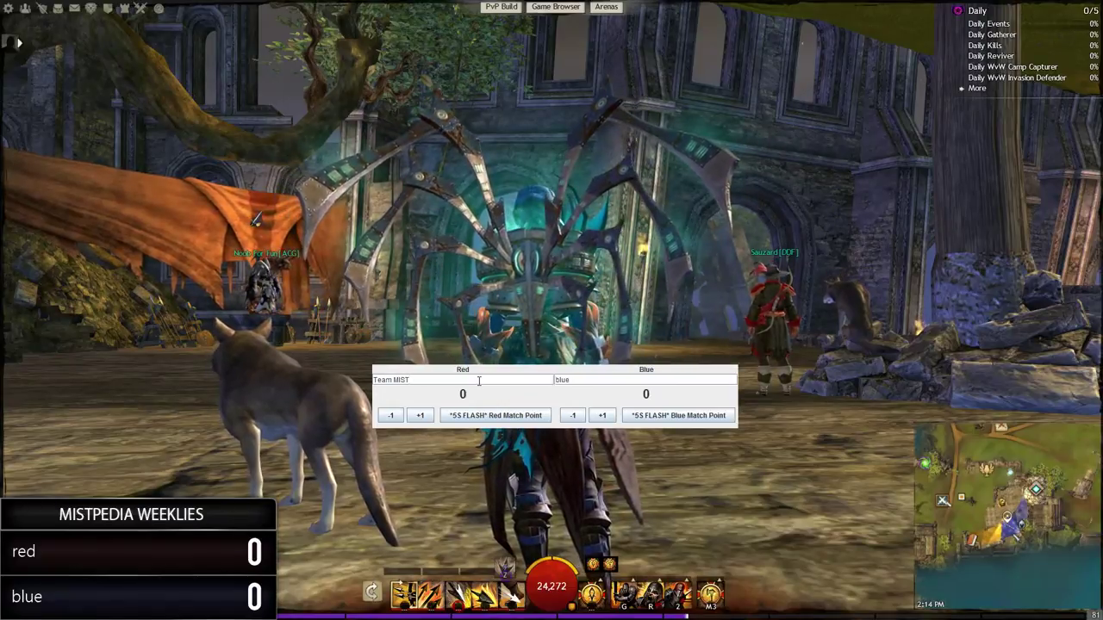
# Apply the red team name and set the blue team's overlay name to '55 HP Monks'.
pyautogui.press('Return')
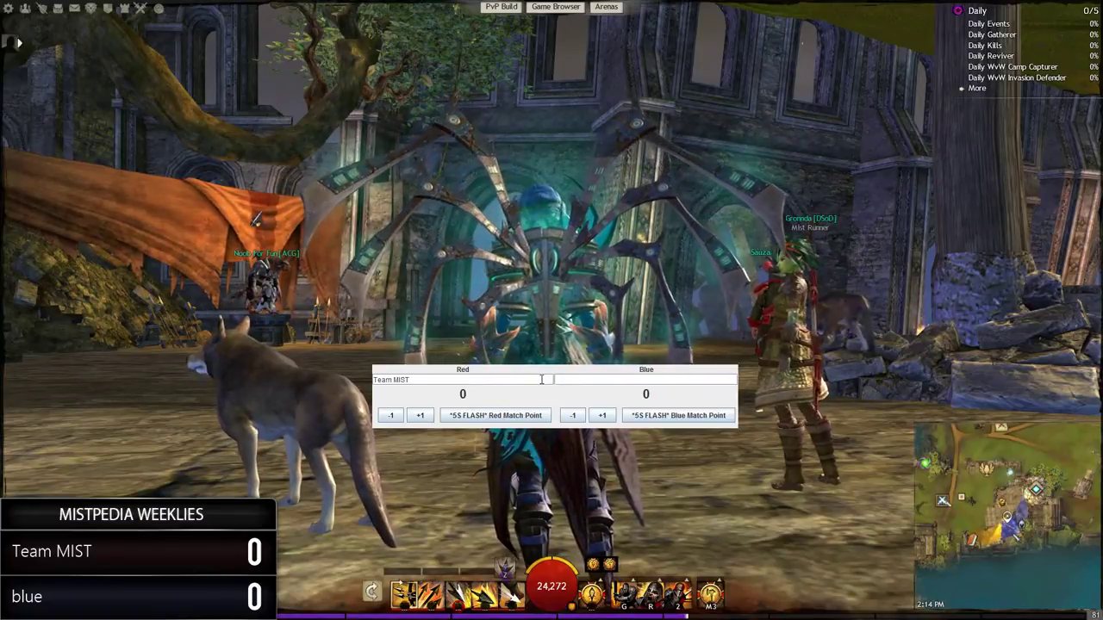
pyautogui.write('55 HP Monks')
pyautogui.press('Return')
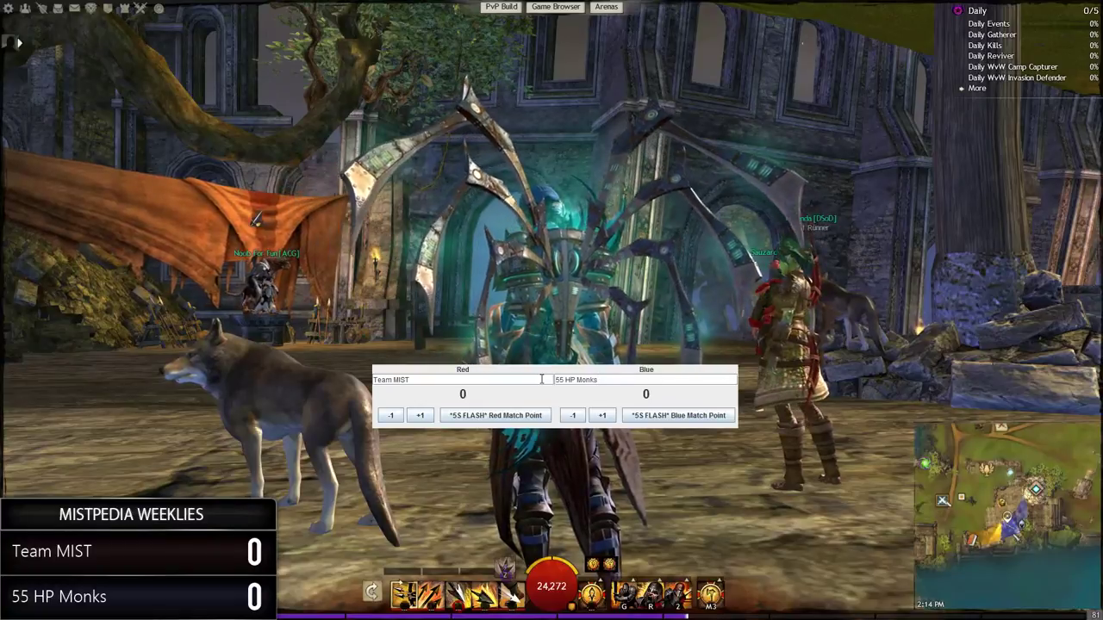
pyautogui.click(597, 379)
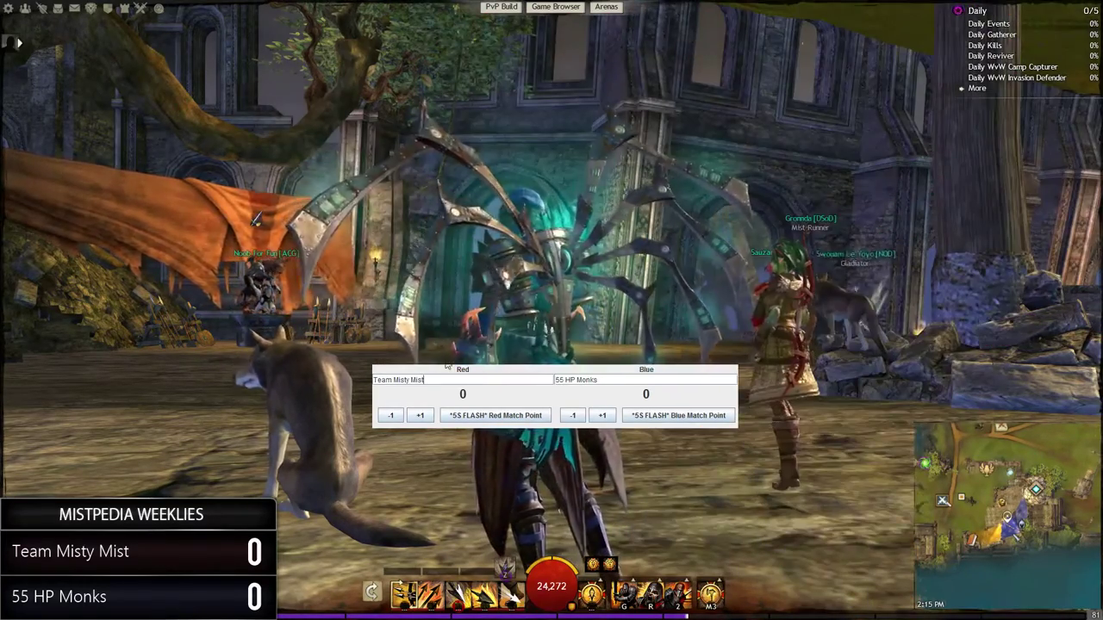
# Adjust the red team's score with the +1/-1 buttons until it reads 2.
pyautogui.click(419, 417)
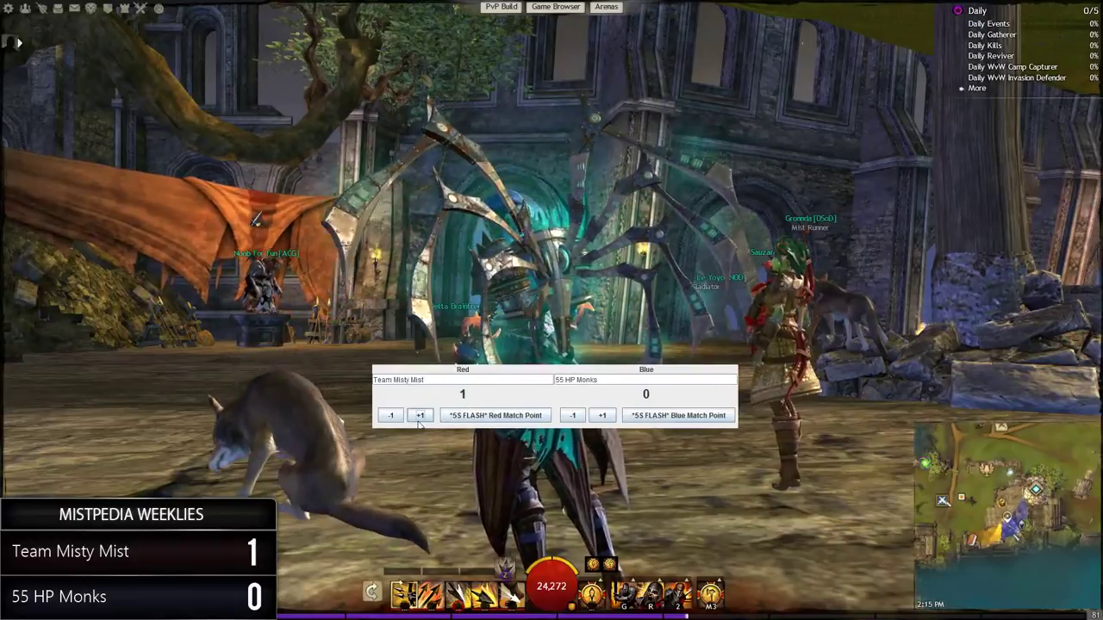
pyautogui.click(420, 417)
pyautogui.click(420, 417)
pyautogui.click(420, 418)
pyautogui.click(392, 416)
pyautogui.click(392, 416)
pyautogui.click(392, 416)
pyautogui.click(395, 417)
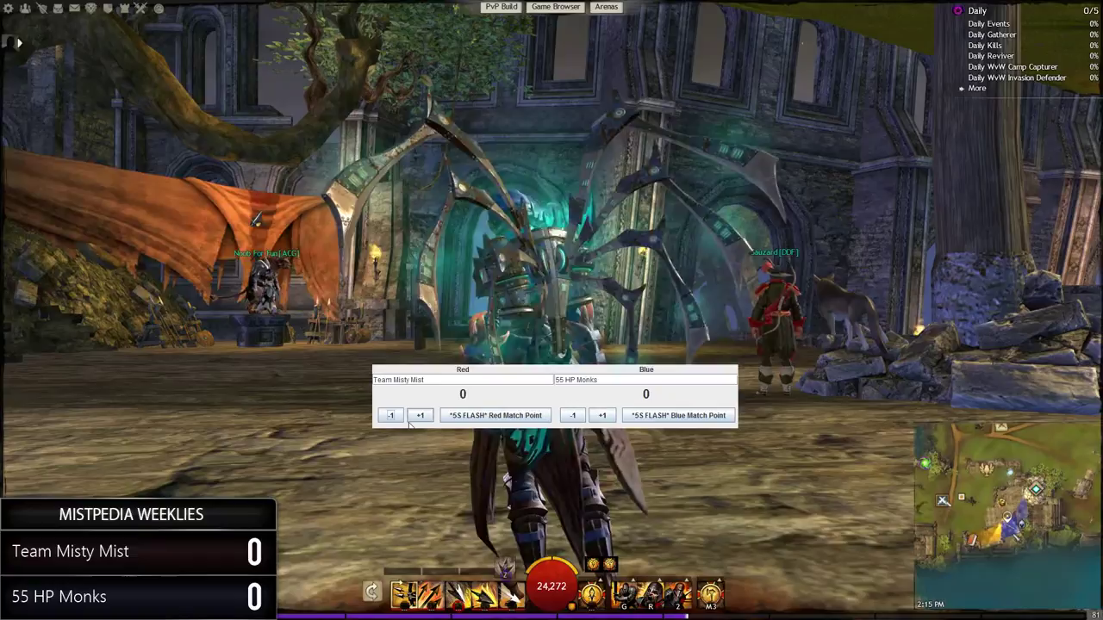
pyautogui.click(419, 417)
pyautogui.click(419, 417)
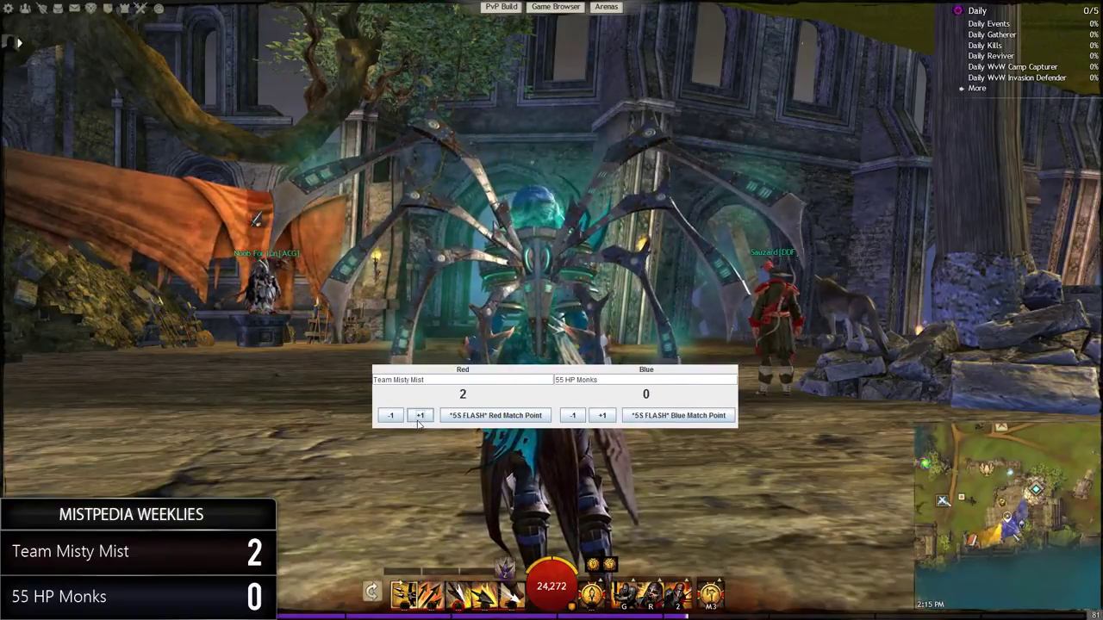
# Raise the blue team's score, then lower it back to 0.
pyautogui.click(603, 419)
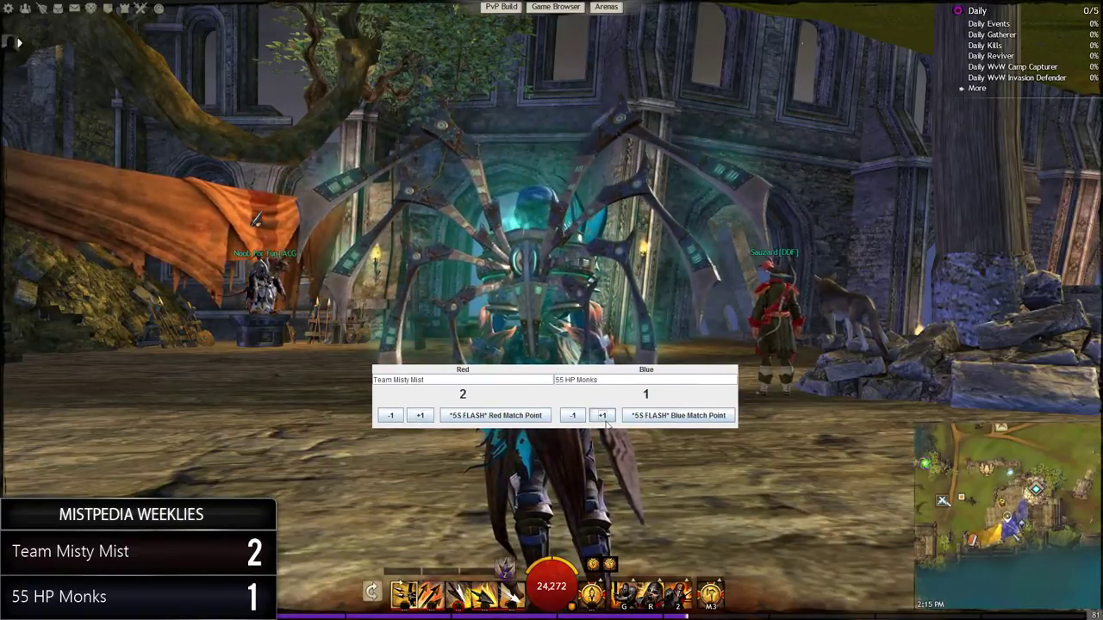
pyautogui.tripleClick(603, 419)
pyautogui.doubleClick(603, 419)
pyautogui.doubleClick(603, 419)
pyautogui.doubleClick(603, 418)
pyautogui.doubleClick(606, 421)
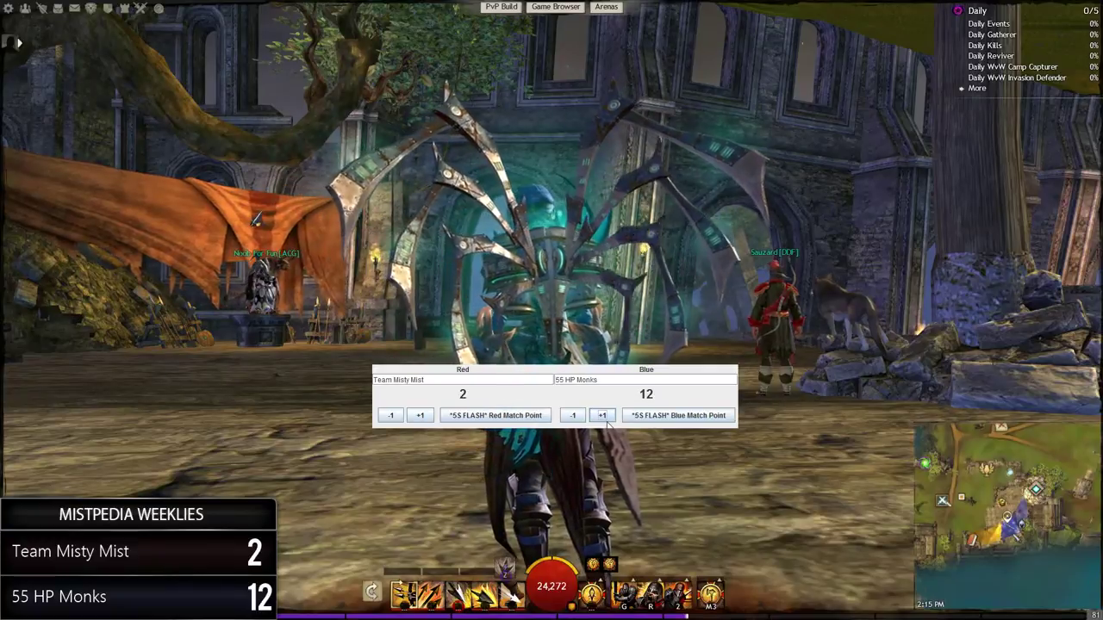
pyautogui.click(606, 421)
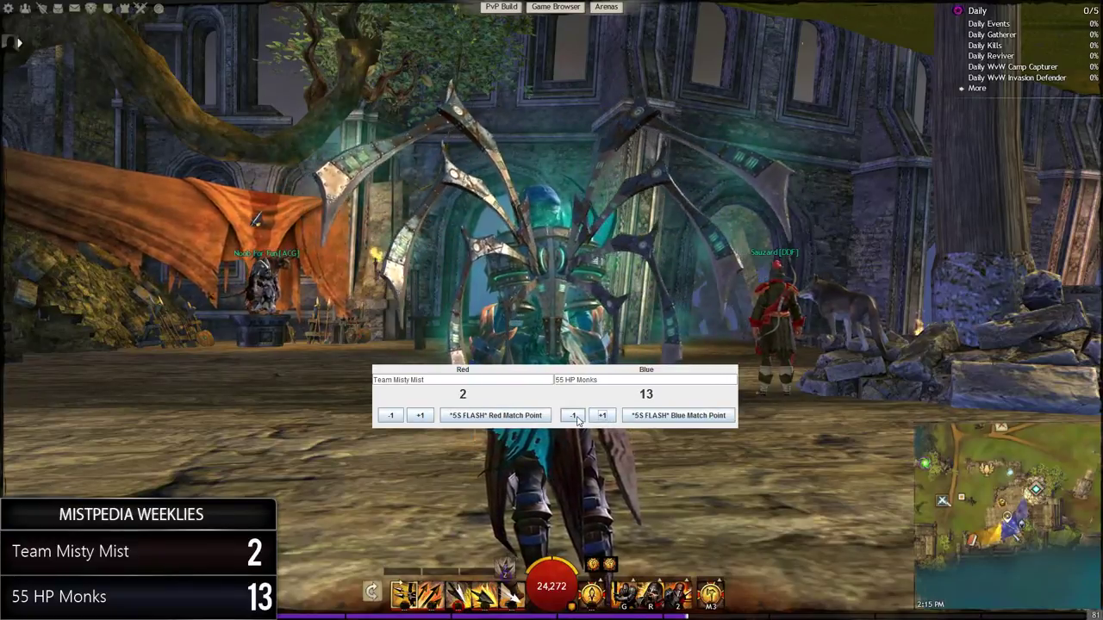
pyautogui.doubleClick(573, 416)
pyautogui.tripleClick(573, 416)
pyautogui.doubleClick(573, 416)
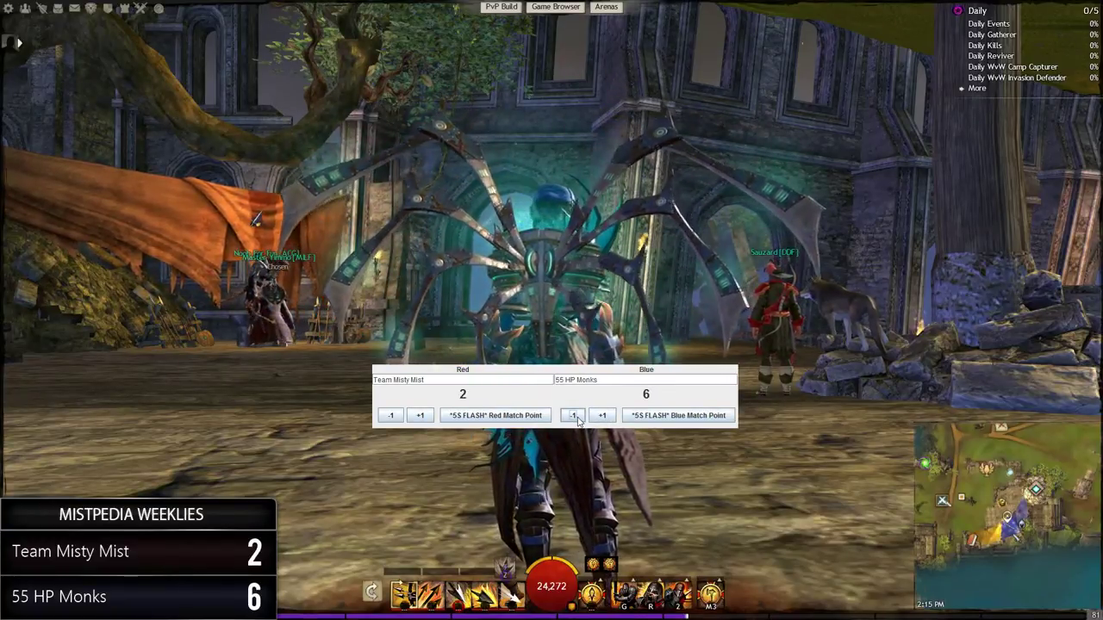
pyautogui.doubleClick(573, 417)
pyautogui.doubleClick(573, 416)
pyautogui.doubleClick(573, 416)
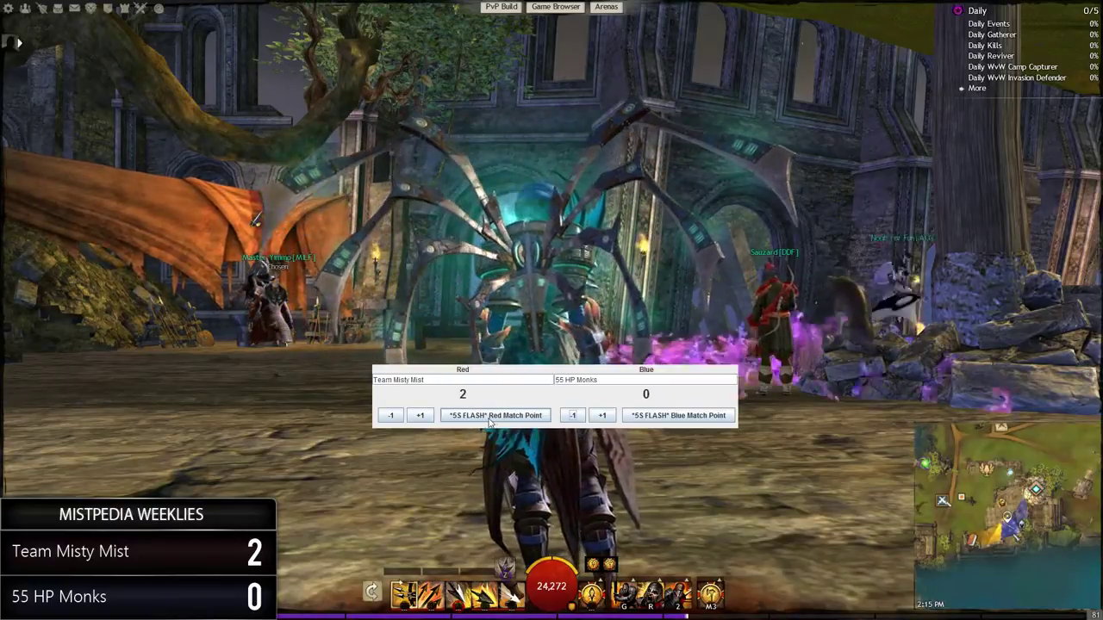
# Flash 'Match Point for Team Misty Mist', then 'Match Point for 55 HP Monks' over the stream.
pyautogui.click(489, 415)
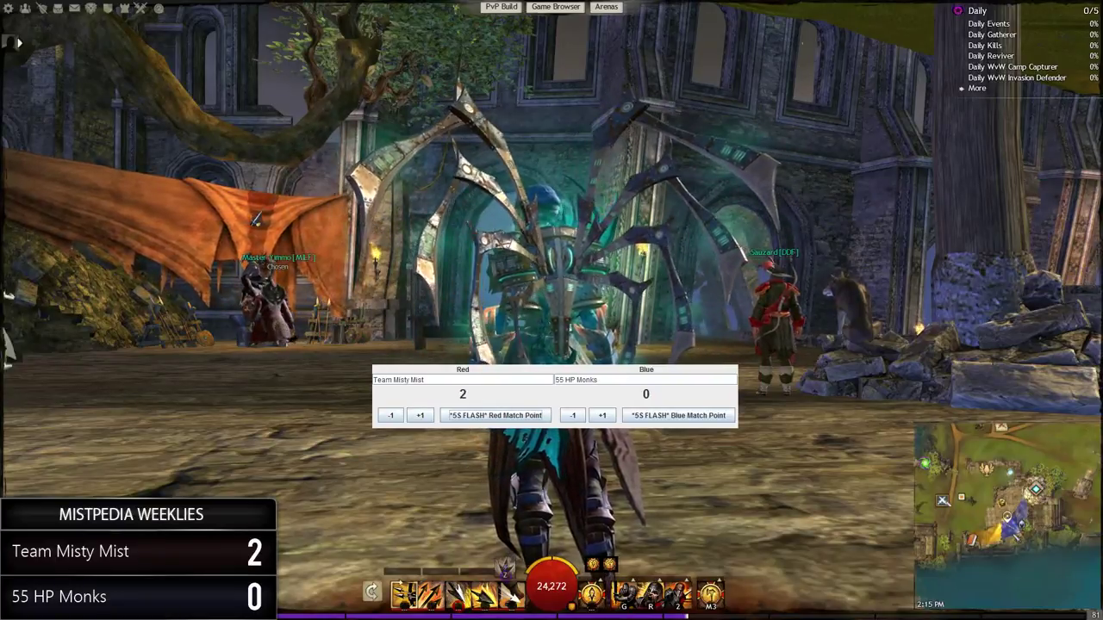
pyautogui.click(681, 417)
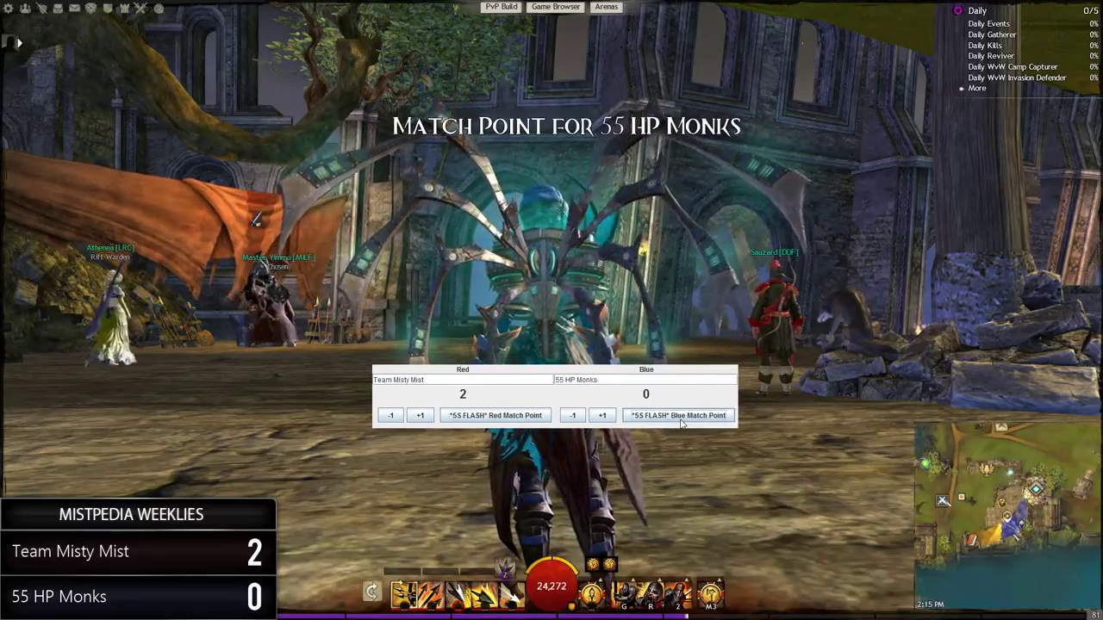